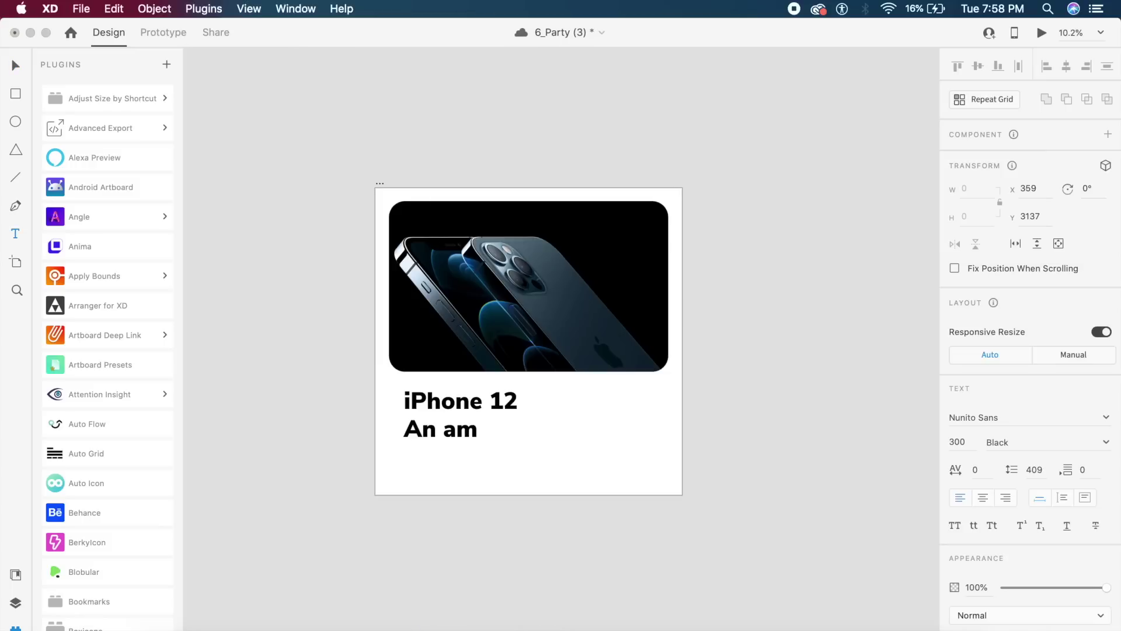
# Step: Complete the description below the iPhone 12 heading as "An amazing camera blah blah blah" in Nunito Sans Bold at size 200
pyautogui.write('azing camera blah')
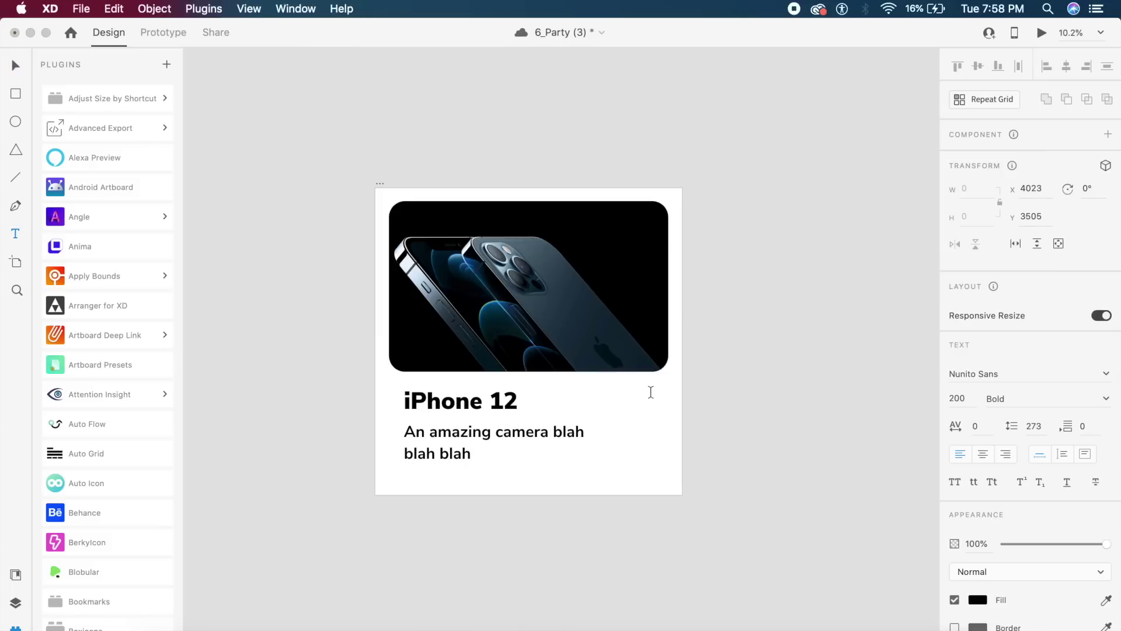
pyautogui.press('Escape')
# Step: Set the description text to auto height and extend its box downward to a height of 817
pyautogui.click(409, 439)
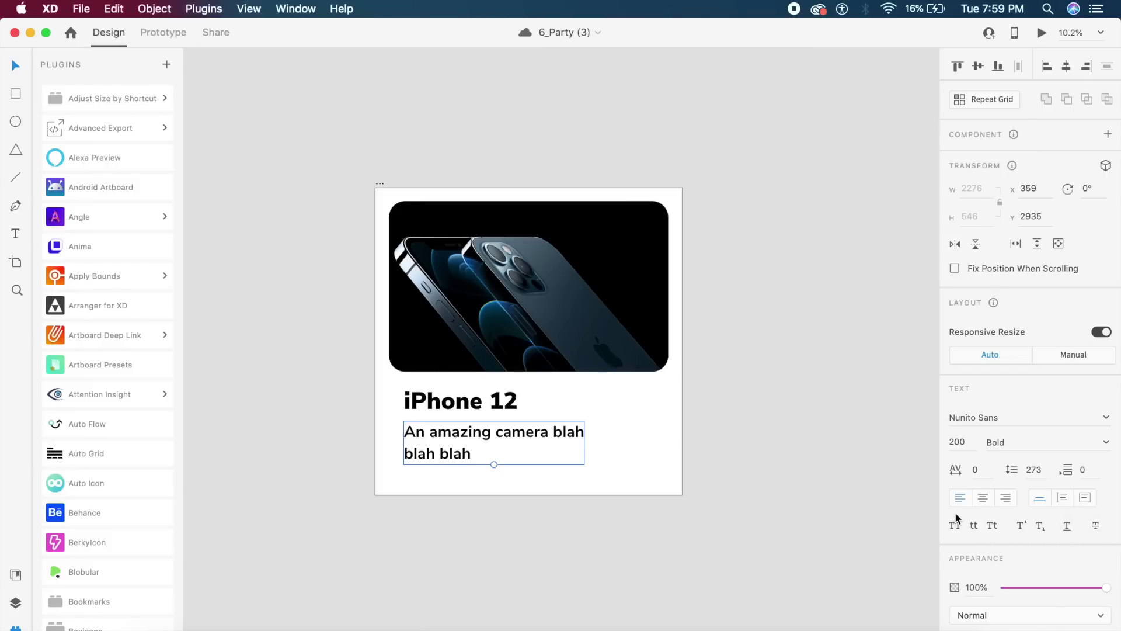
pyautogui.click(1064, 498)
pyautogui.moveTo(495, 464)
pyautogui.mouseDown()
pyautogui.moveTo(488, 513)
pyautogui.moveTo(494, 485)
pyautogui.mouseUp()
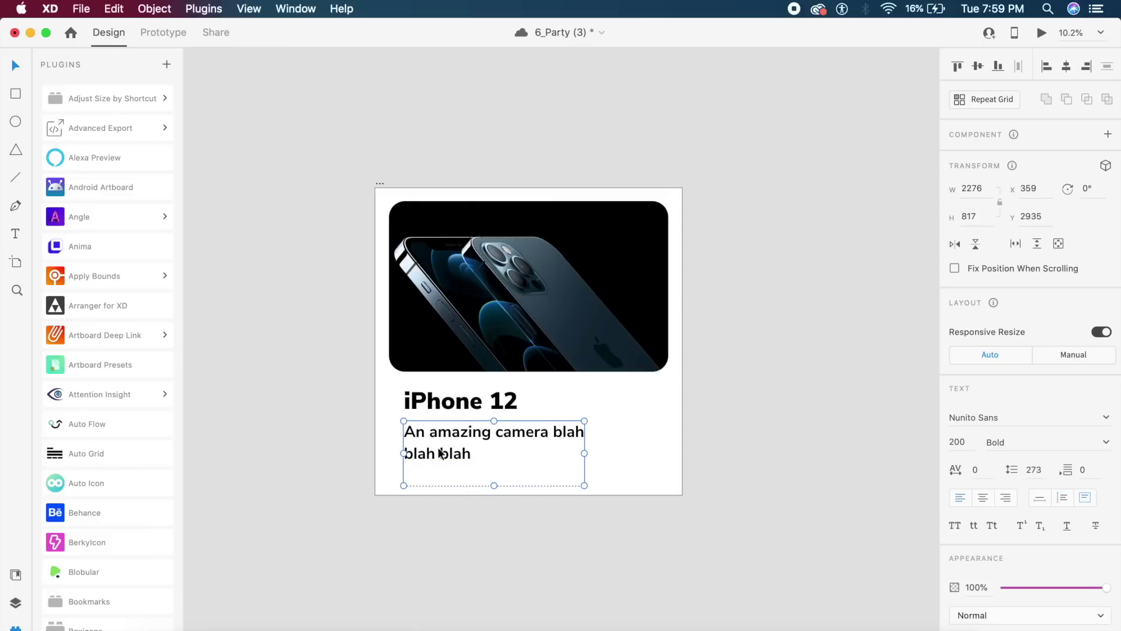
# Step: Add two lines, "kkkkkk" and "opopo", at the end of the description text
pyautogui.doubleClick(455, 454)
pyautogui.click(481, 455)
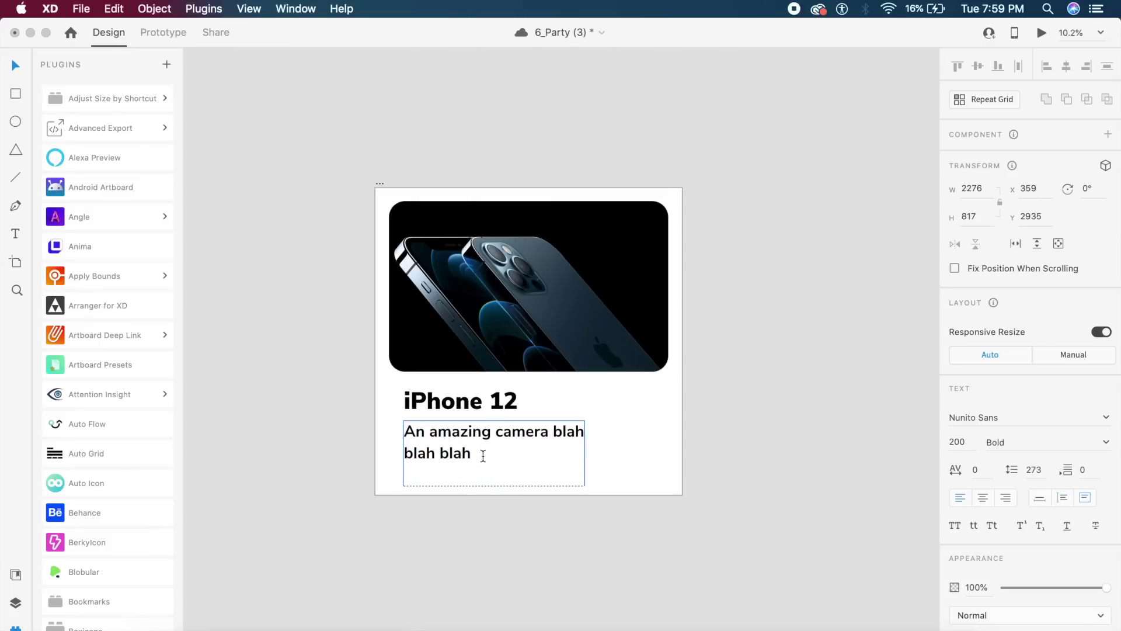
pyautogui.press('Return')
pyautogui.write('kkkkkk')
pyautogui.press('Return')
pyautogui.write('opopo')
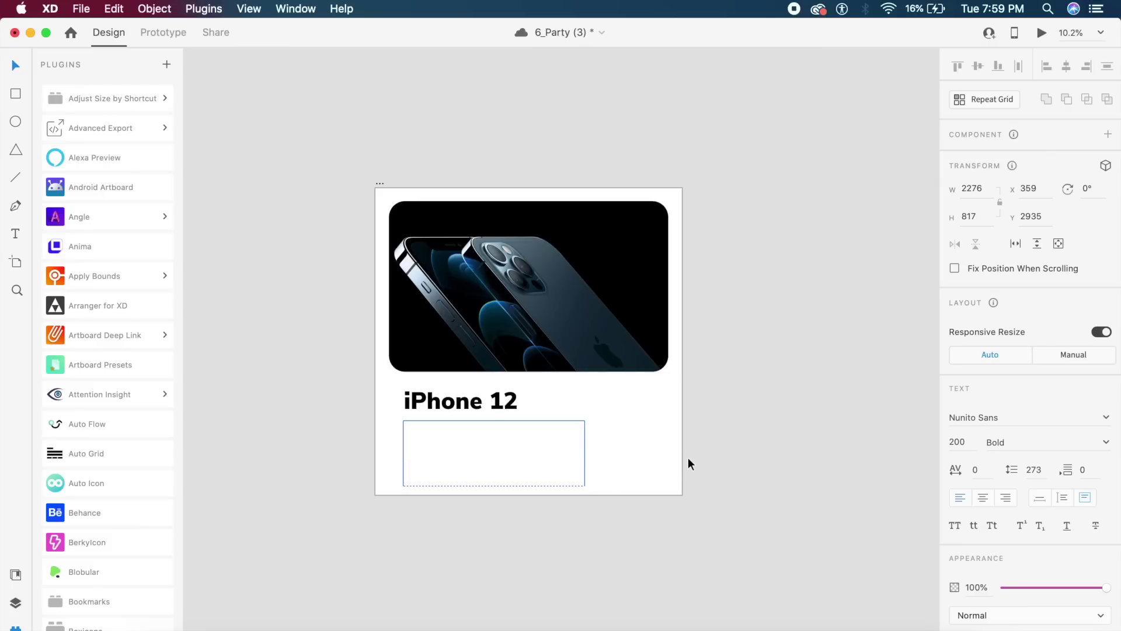
# Step: Shrink the description box to a height of 881 and refit its height to the full text
pyautogui.click(469, 445)
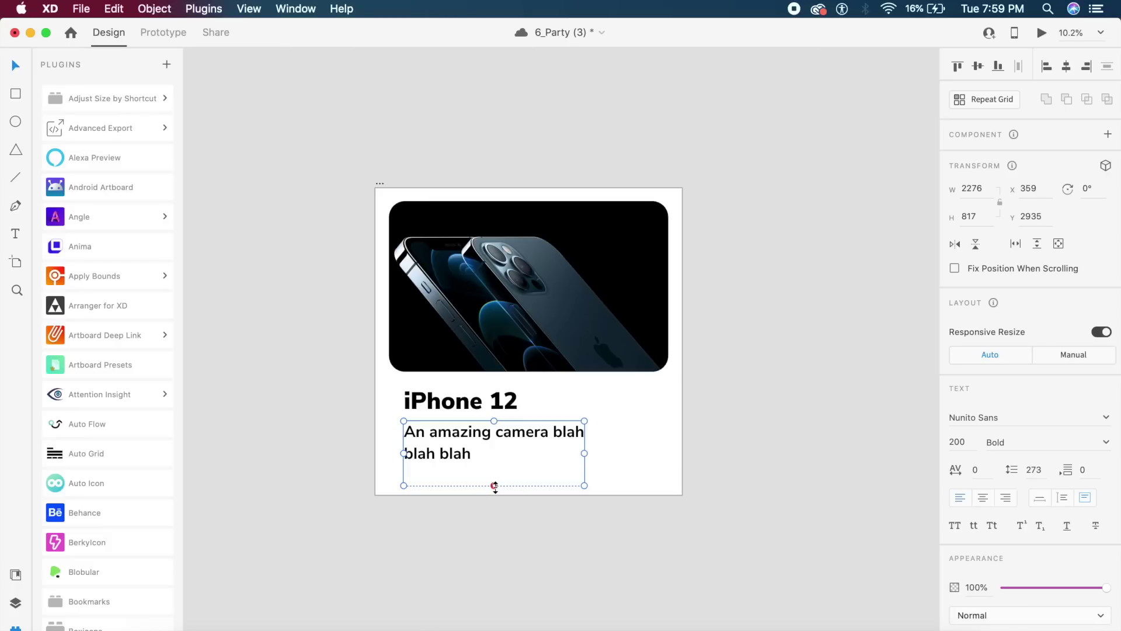
pyautogui.moveTo(495, 485); pyautogui.dragTo(496, 507)
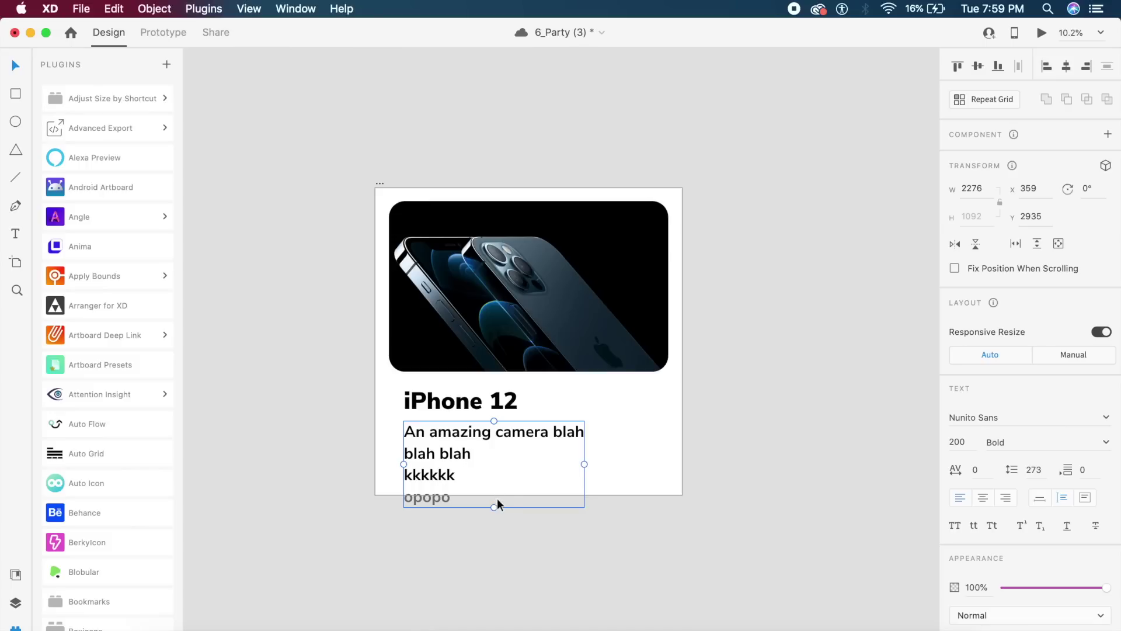
pyautogui.moveTo(493, 505)
pyautogui.mouseDown()
pyautogui.moveTo(465, 448)
pyautogui.moveTo(504, 500)
pyautogui.mouseUp()
pyautogui.scroll(3, 466, 457)
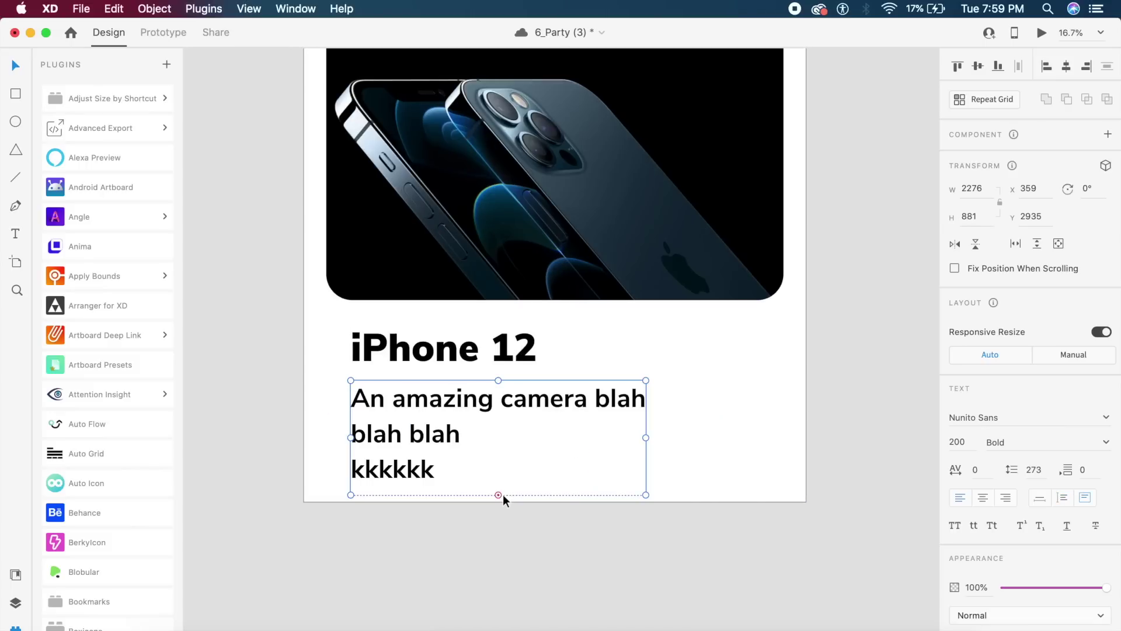
pyautogui.doubleClick(500, 494)
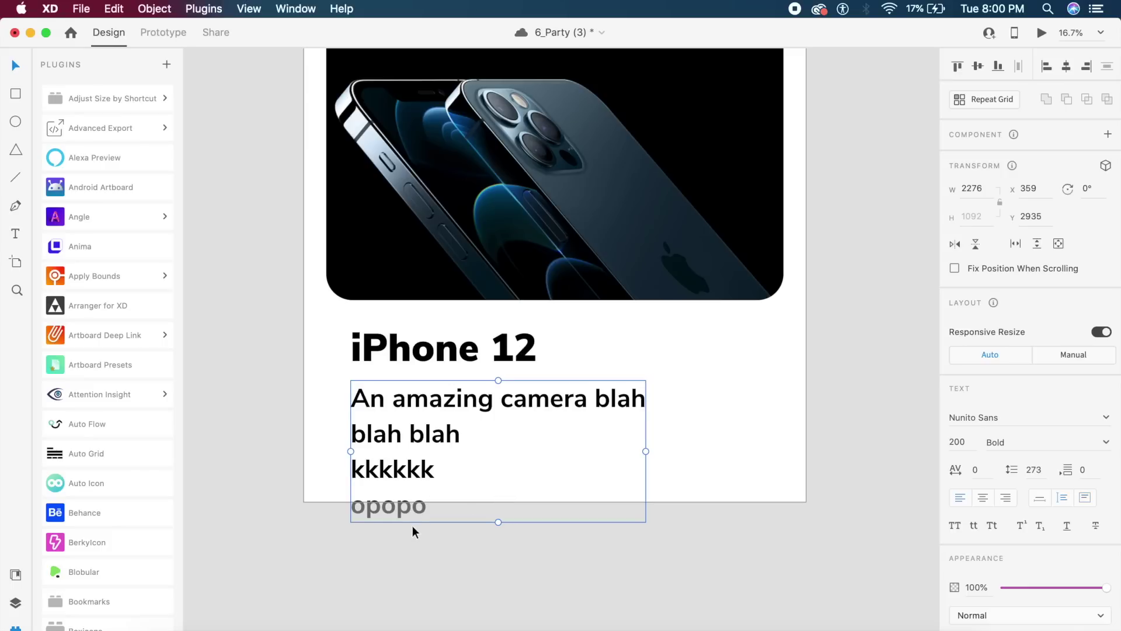
# Step: Switch the description text to auto width and back to auto height
pyautogui.click(1039, 498)
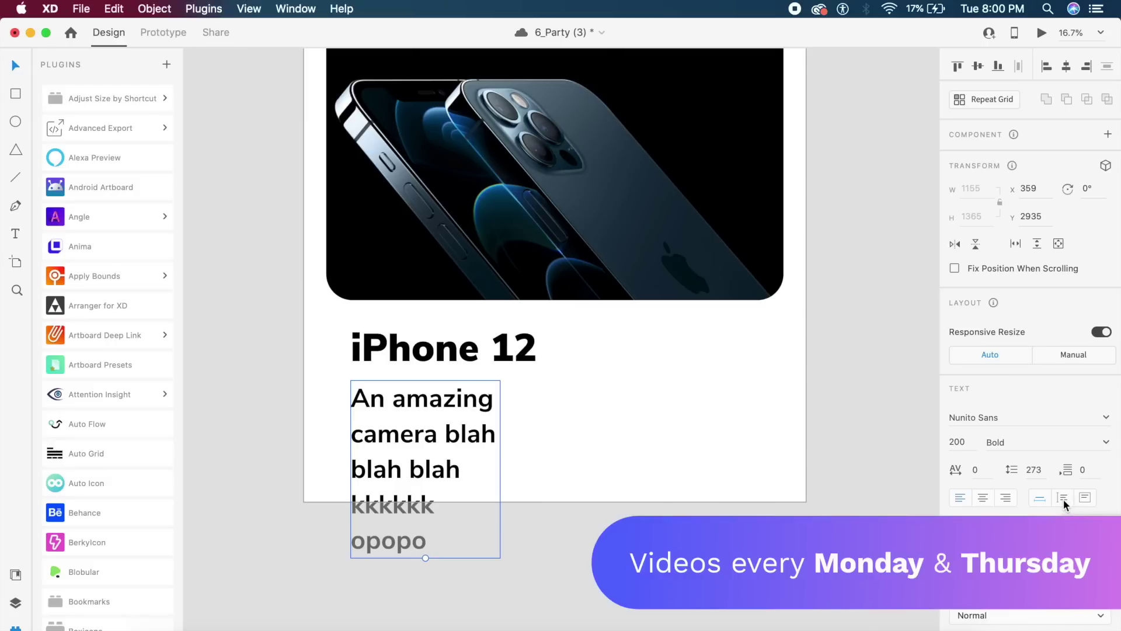
pyautogui.click(1064, 499)
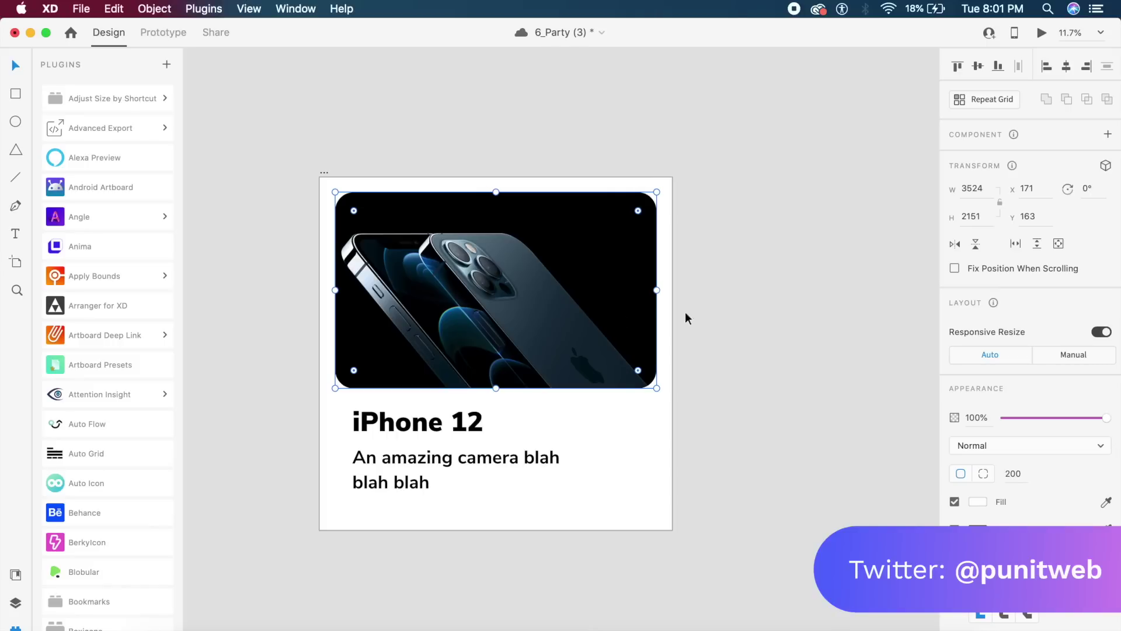
# Step: Turn on 3D transforms for the rounded iPhone image
pyautogui.click(683, 289)
pyautogui.click(567, 296)
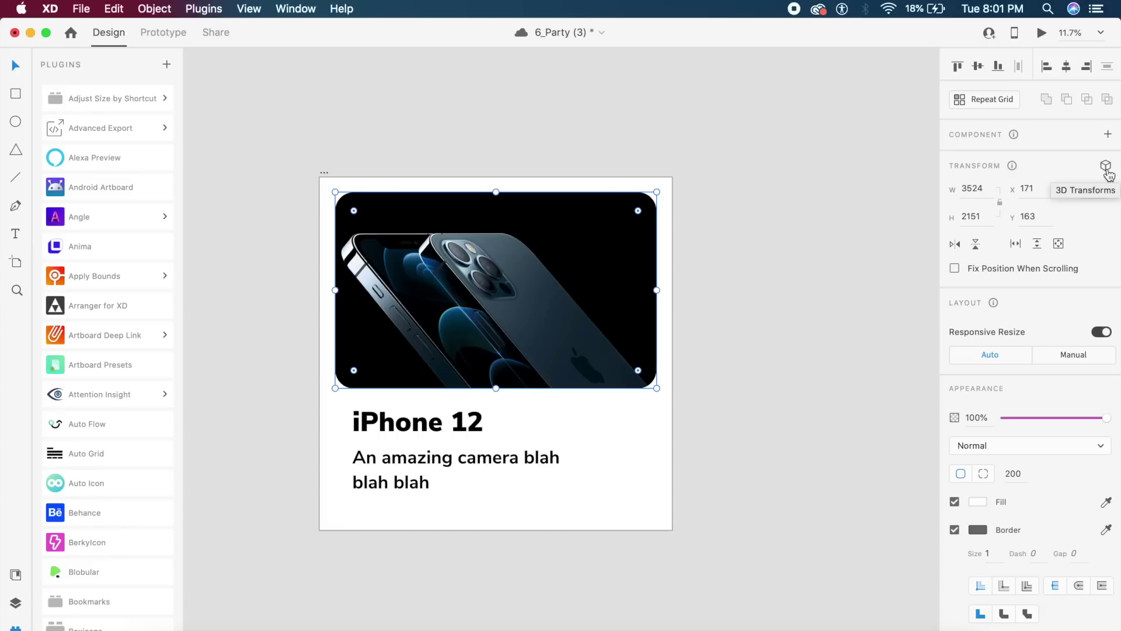
pyautogui.click(1106, 169)
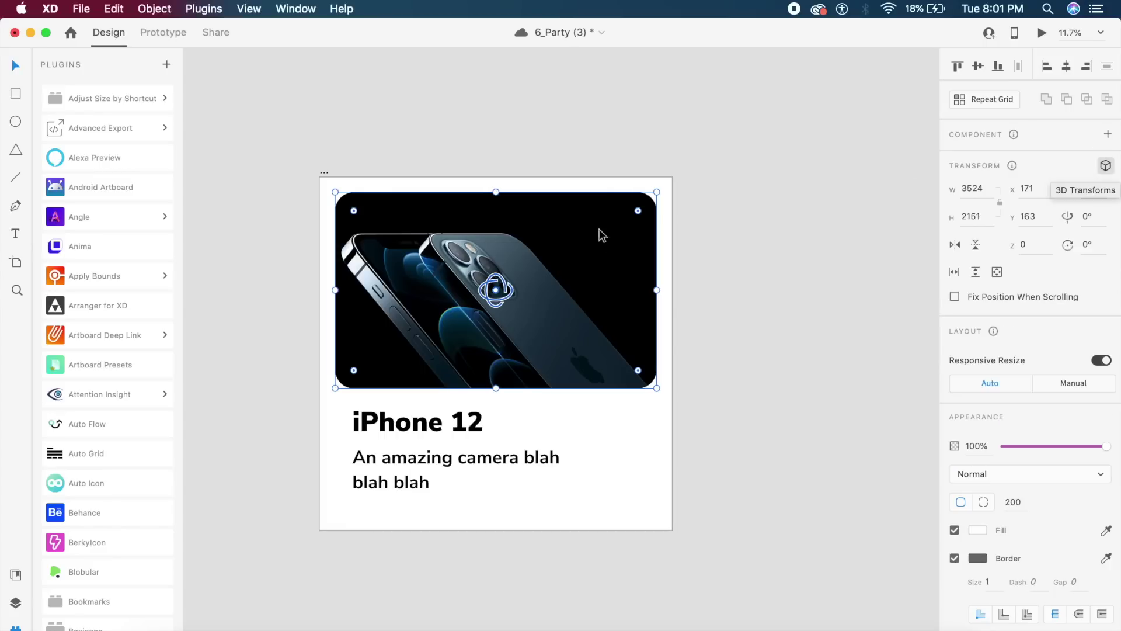
# Step: Try rotating the iPhone image in 3D, -9° about its horizontal axis and 8° in its plane, and undo it
pyautogui.scroll(3, 509, 292)
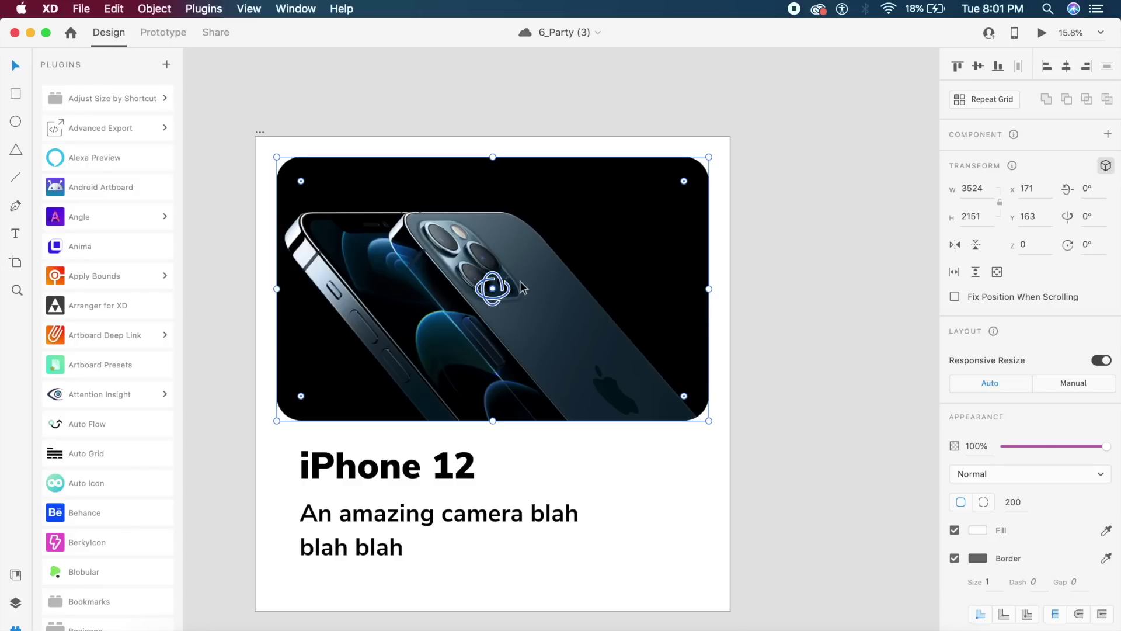
pyautogui.moveTo(492, 288); pyautogui.dragTo(627, 292)
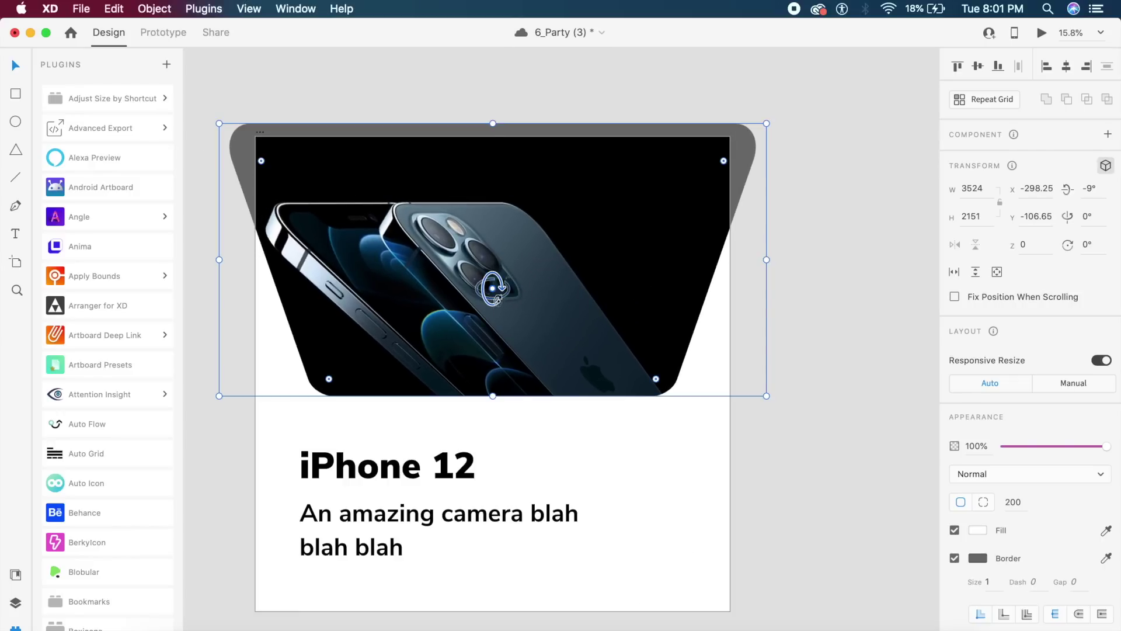
pyautogui.moveTo(492, 288); pyautogui.dragTo(1117, 234)
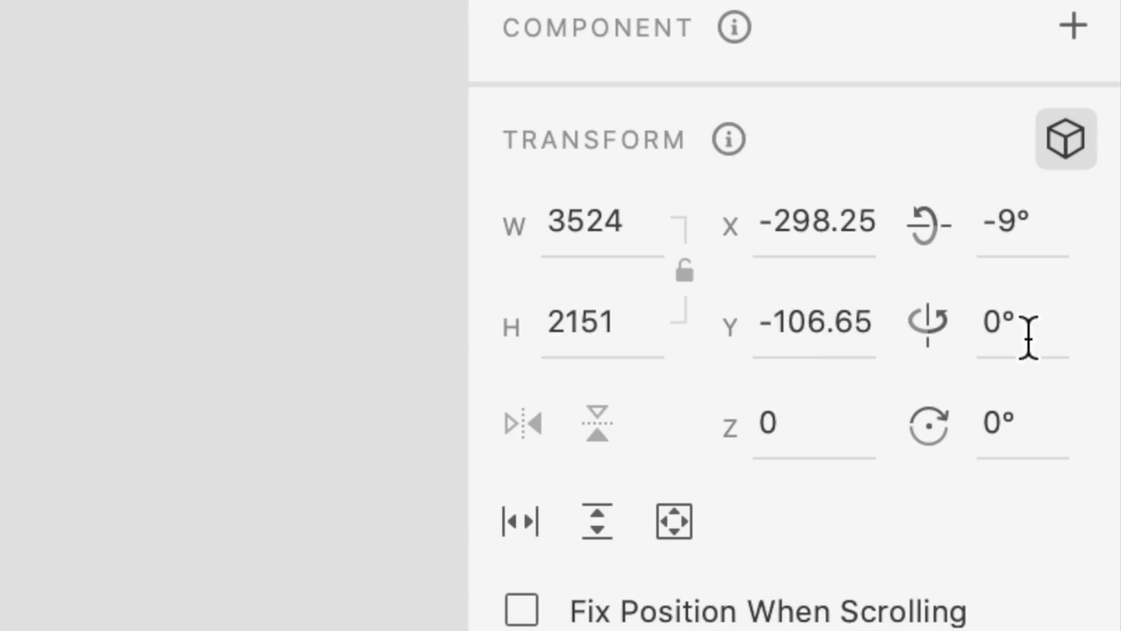
pyautogui.moveTo(484, 245); pyautogui.dragTo(462, 313)
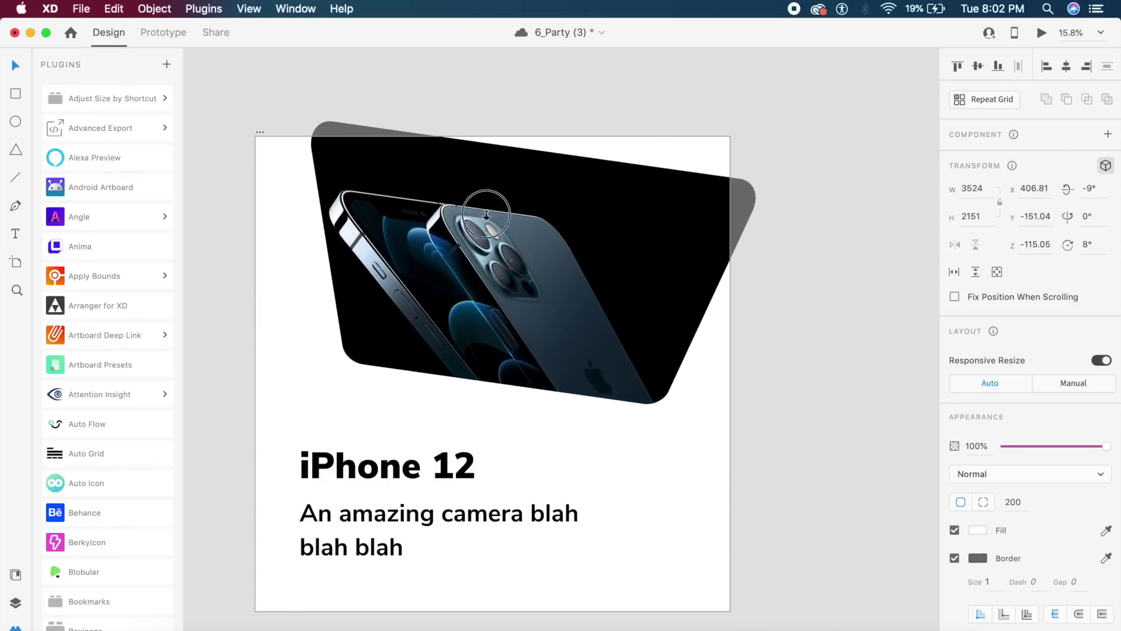
pyautogui.press('super+z')
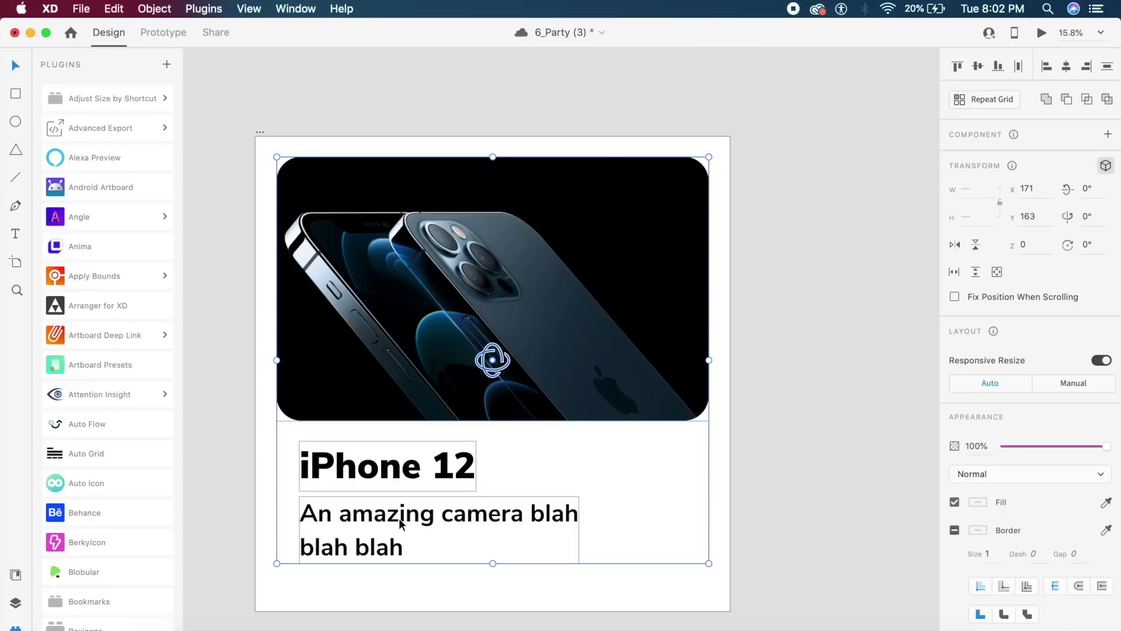
# Step: Group the image with both texts, try rotating the group -12° about its vertical axis in 3D, and undo it
pyautogui.click(400, 523)
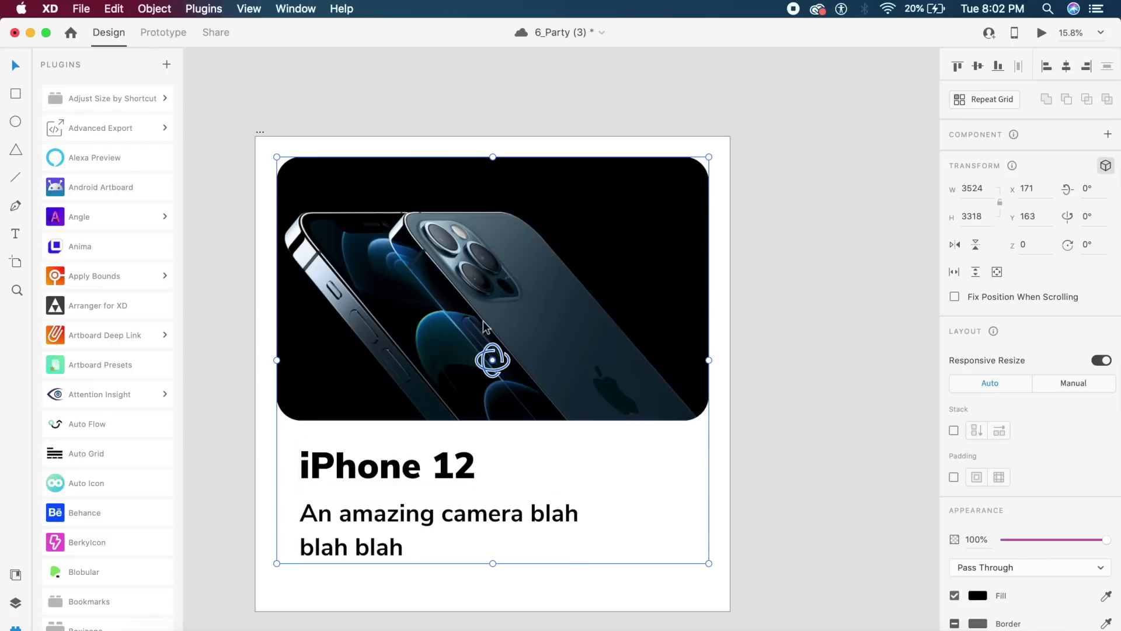
pyautogui.moveTo(492, 359); pyautogui.dragTo(468, 378)
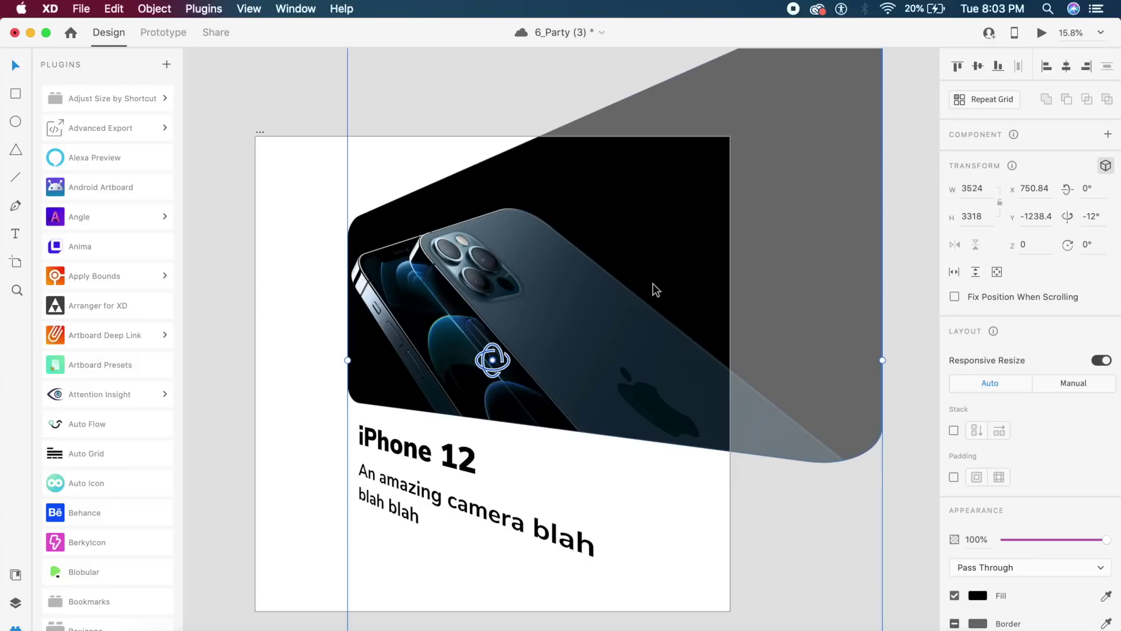
pyautogui.press('super+z')
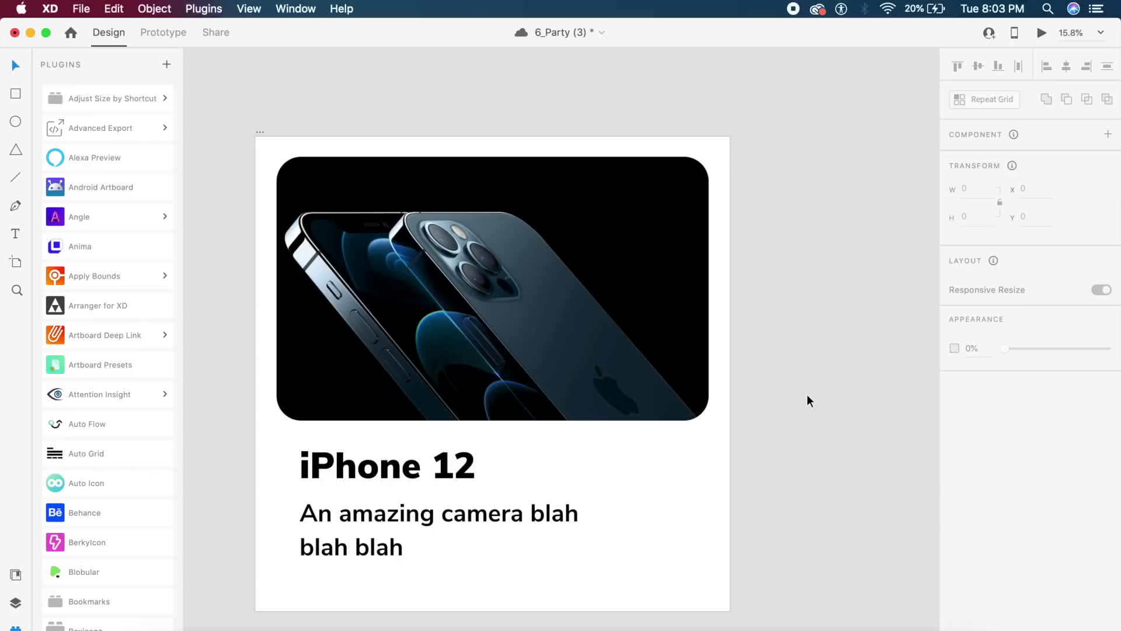
# Step: Make the image, the heading and the description into one component
pyautogui.moveTo(749, 588); pyautogui.dragTo(373, 286)
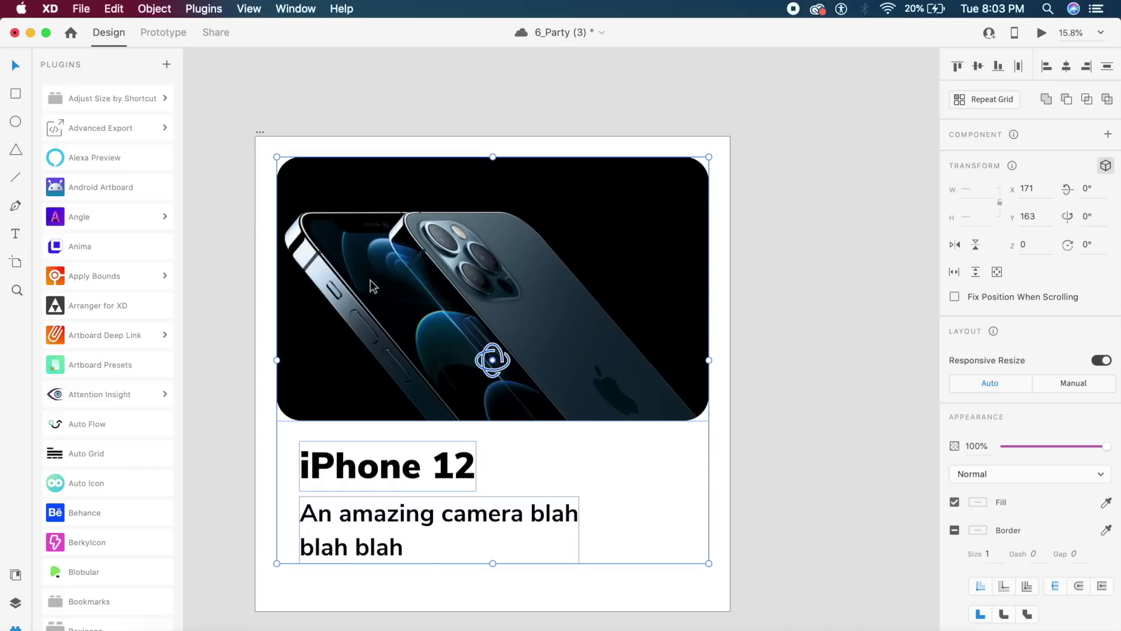
pyautogui.press('super+k')
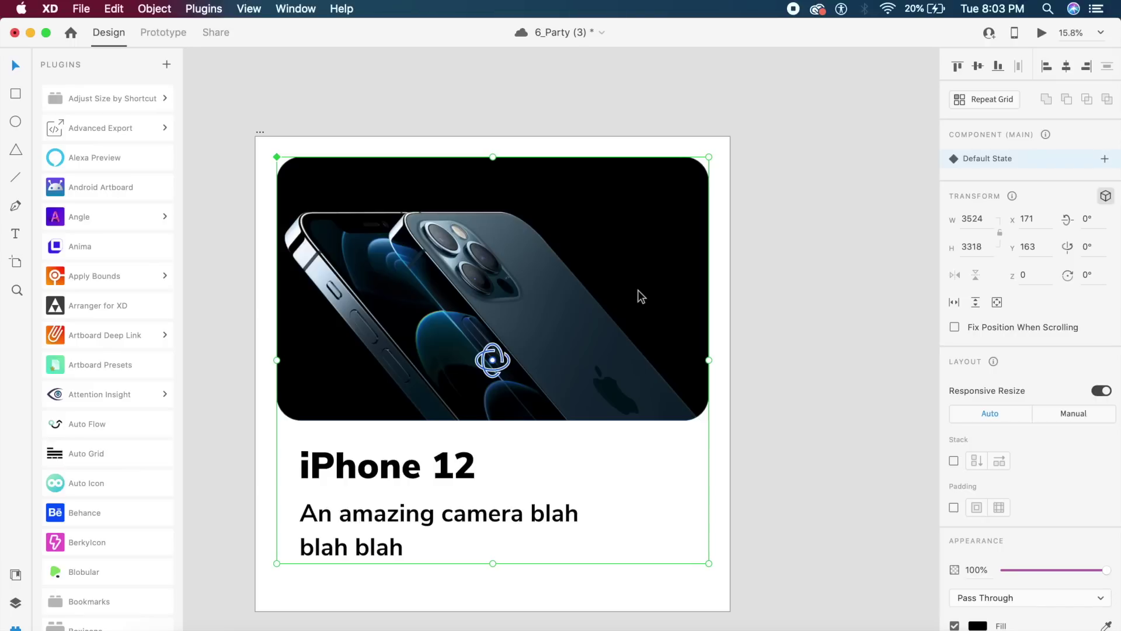
# Step: Draw a purple rectangle about 3660 × 3609 as a component behind the card's image and text
pyautogui.scroll(-3, 641, 296)
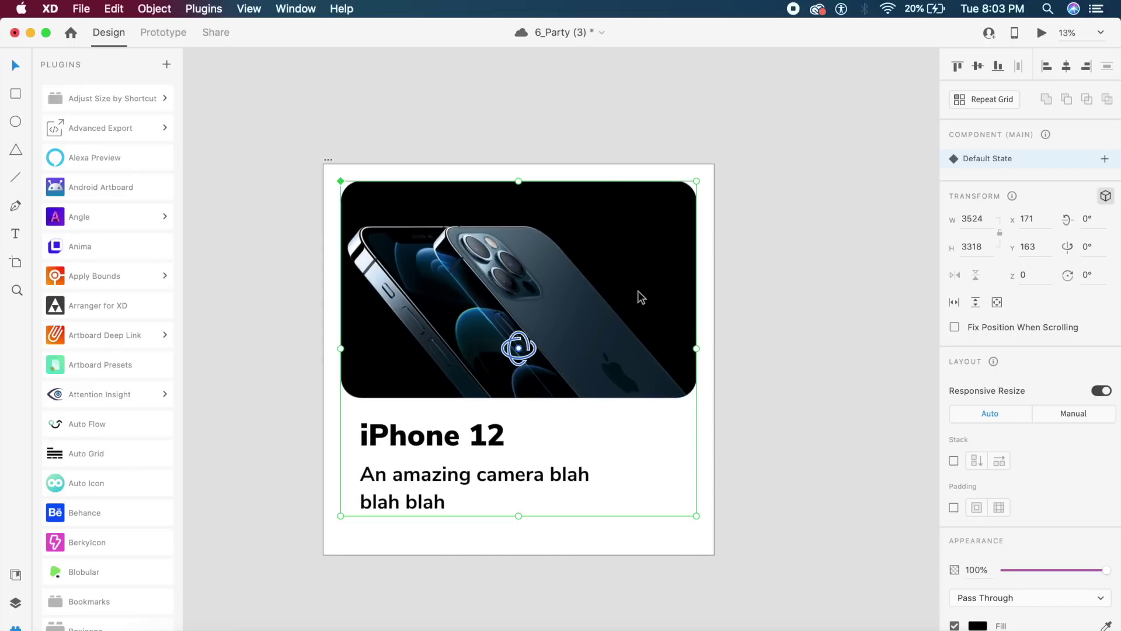
pyautogui.press('r')
pyautogui.moveTo(331, 174)
pyautogui.mouseDown()
pyautogui.moveTo(613, 418)
pyautogui.moveTo(700, 536)
pyautogui.mouseUp()
pyautogui.press('cmd+v')
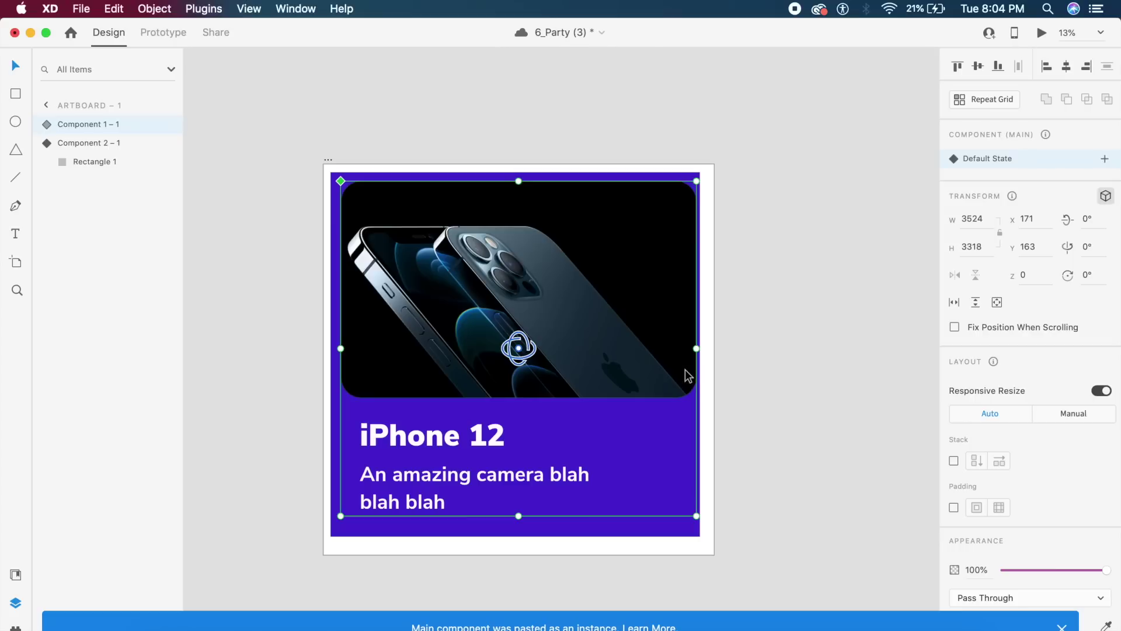
# Step: Try moving the card content component sideways over the purple rectangle, and undo the move
pyautogui.click(762, 349)
pyautogui.moveTo(531, 339); pyautogui.dragTo(549, 340)
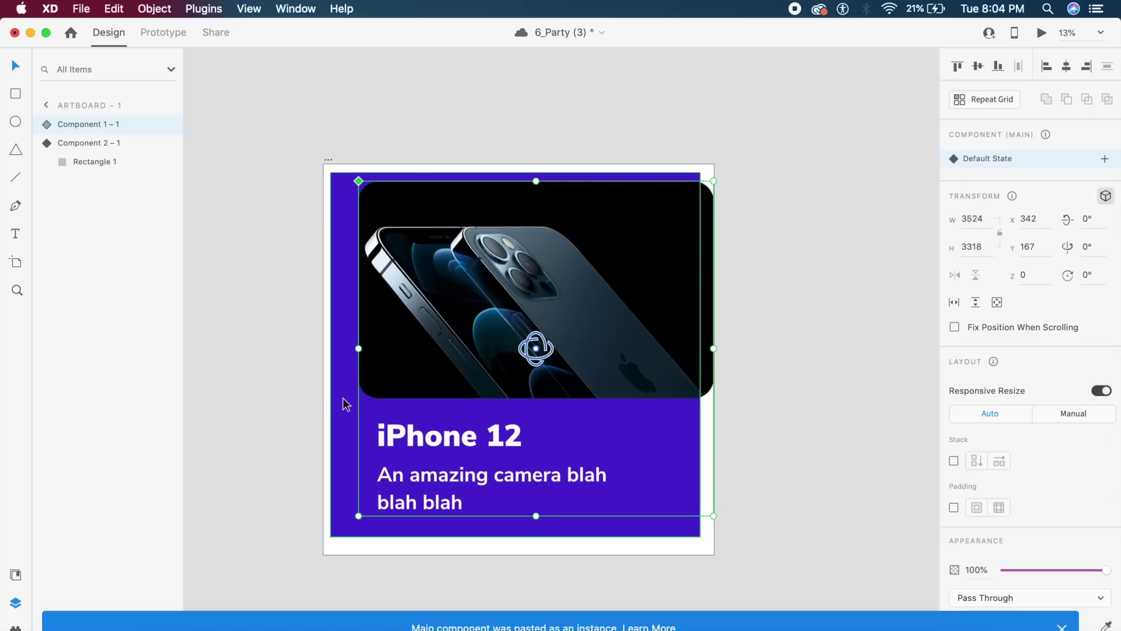
pyautogui.press('super+z')
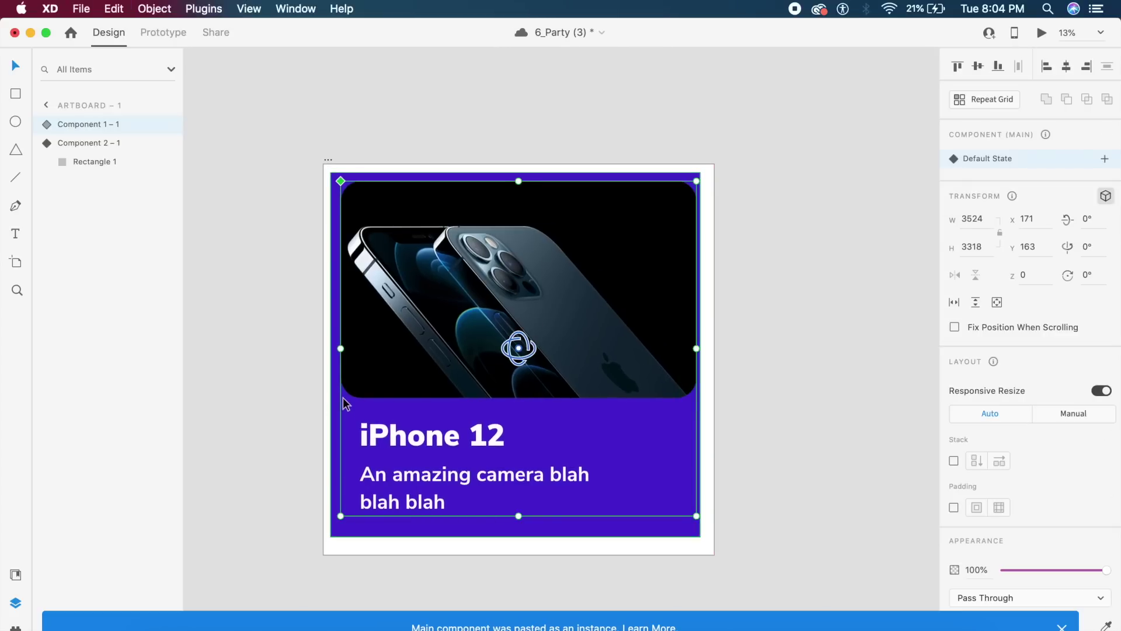
# Step: Remove the card content component from the artboard and paste it inside the purple rectangle's component
pyautogui.click(265, 295)
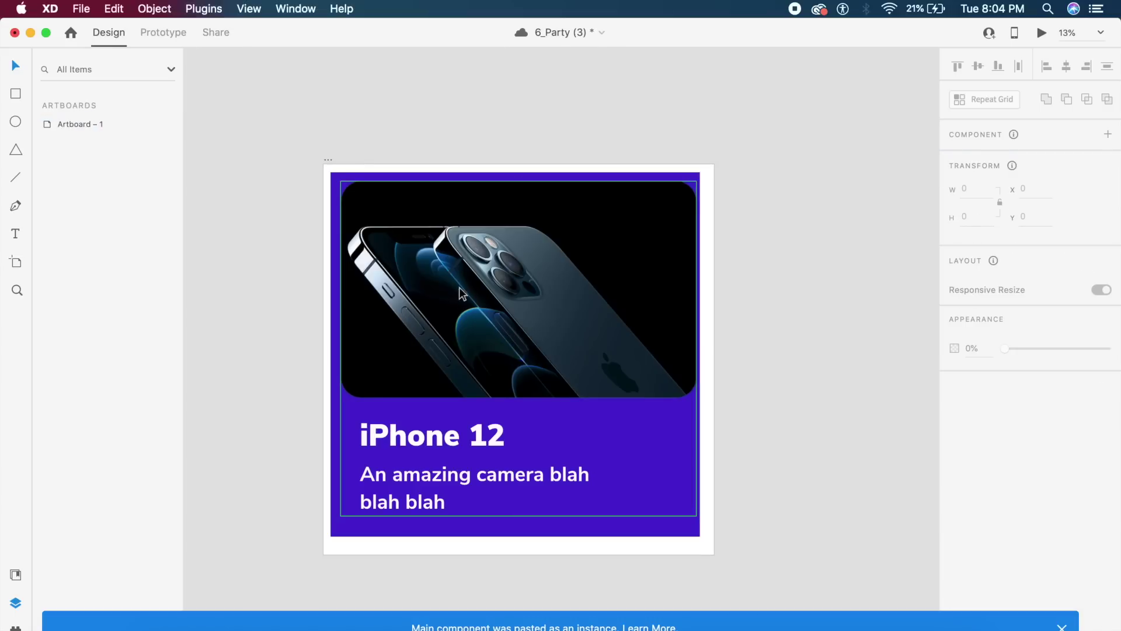
pyautogui.click(403, 297)
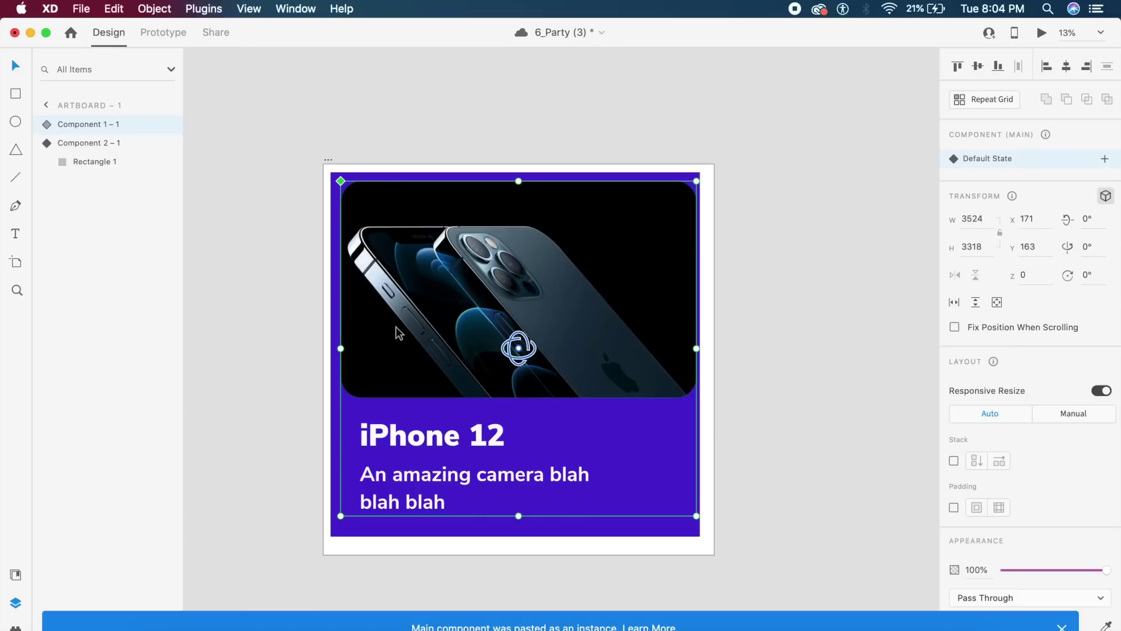
pyautogui.press('BackSpace')
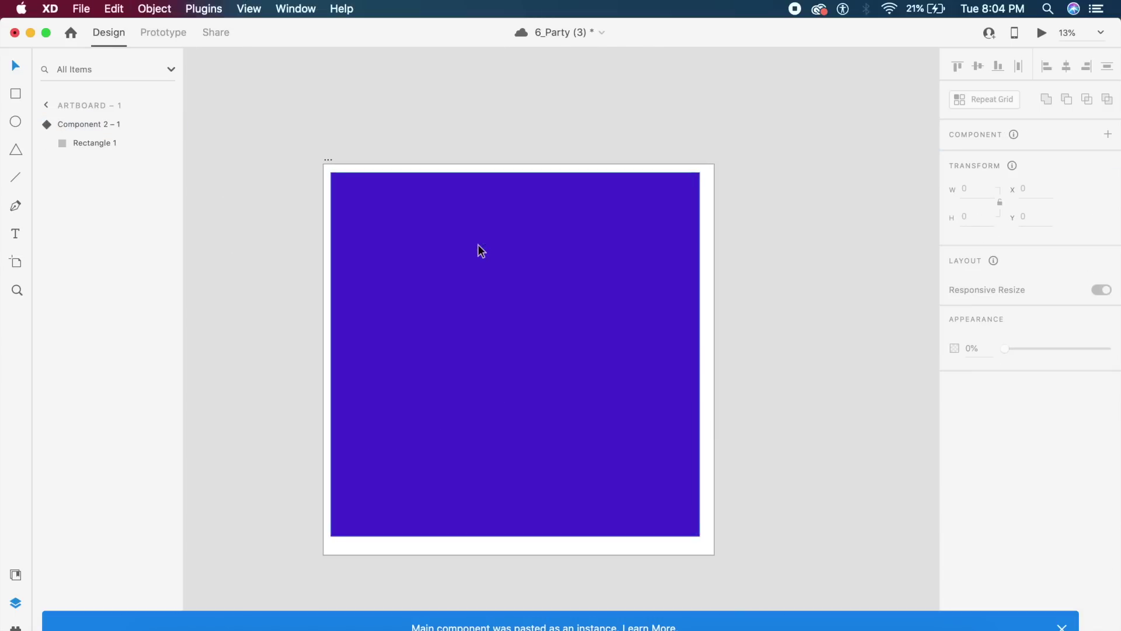
pyautogui.click(485, 273)
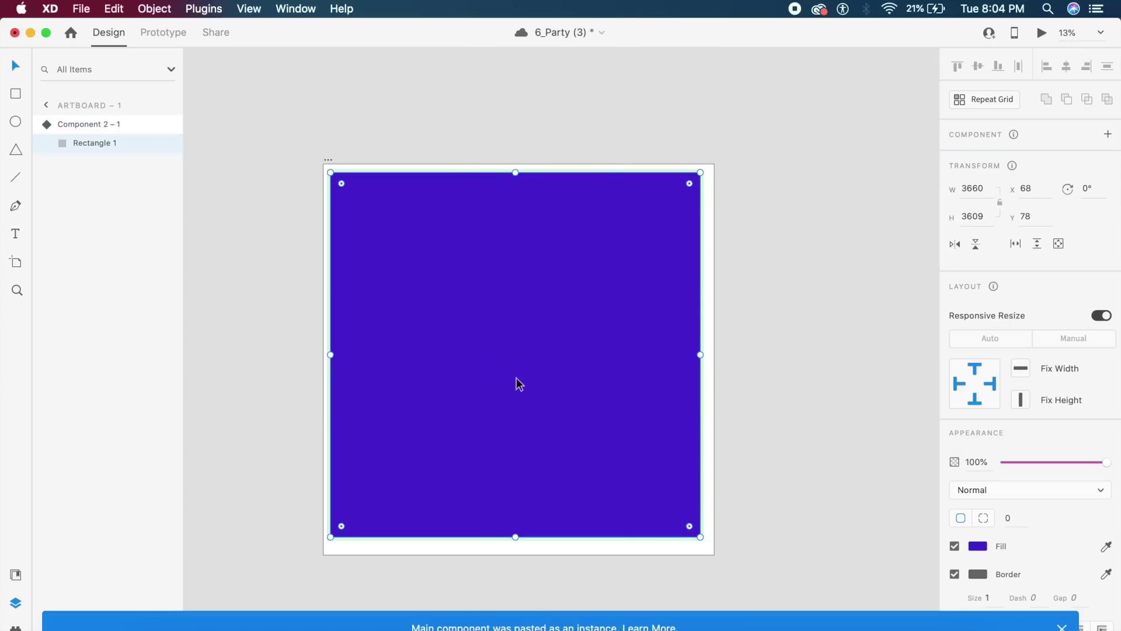
pyautogui.press('super+v')
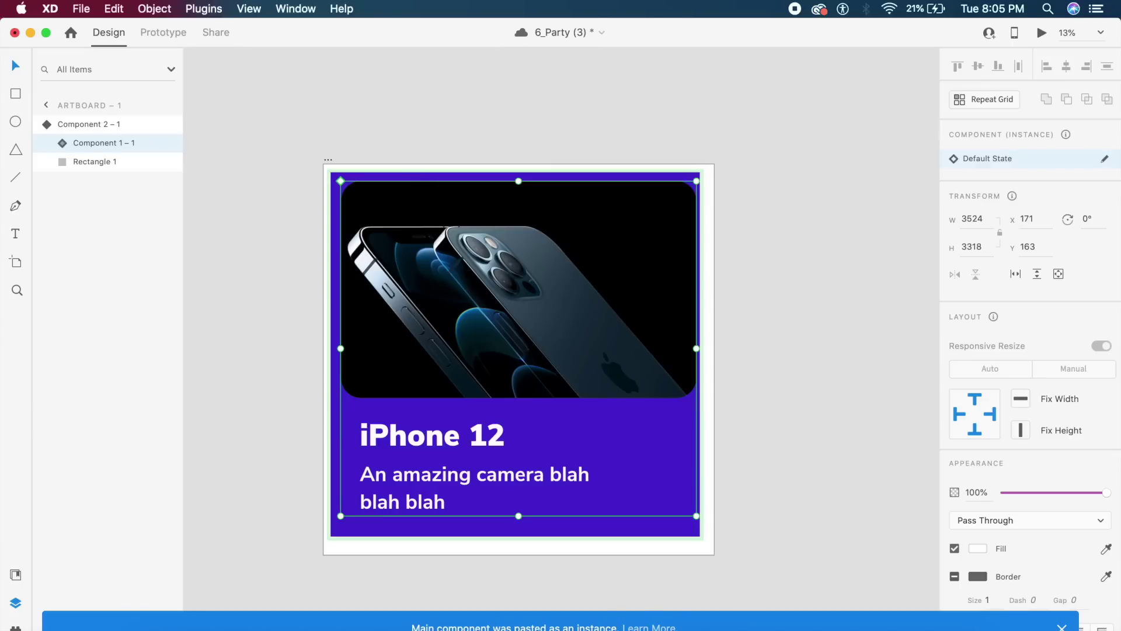
# Step: Examine the nesting by selecting the outer purple component and the card content component inside it
pyautogui.click(846, 506)
pyautogui.click(545, 330)
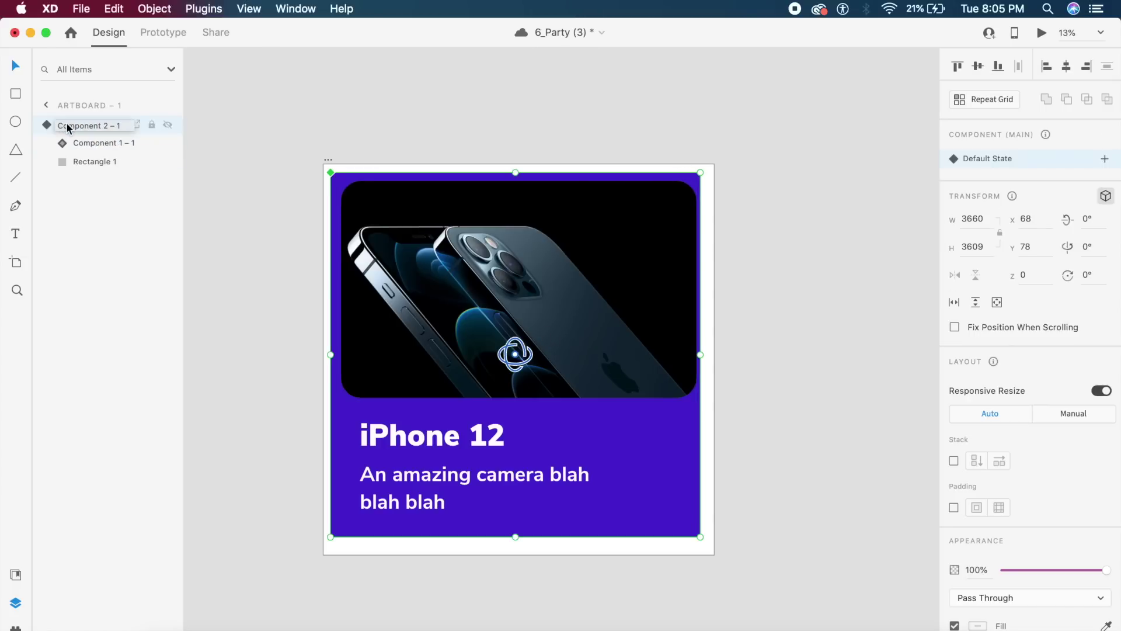
pyautogui.doubleClick(458, 222)
pyautogui.scroll(-3, 458, 222)
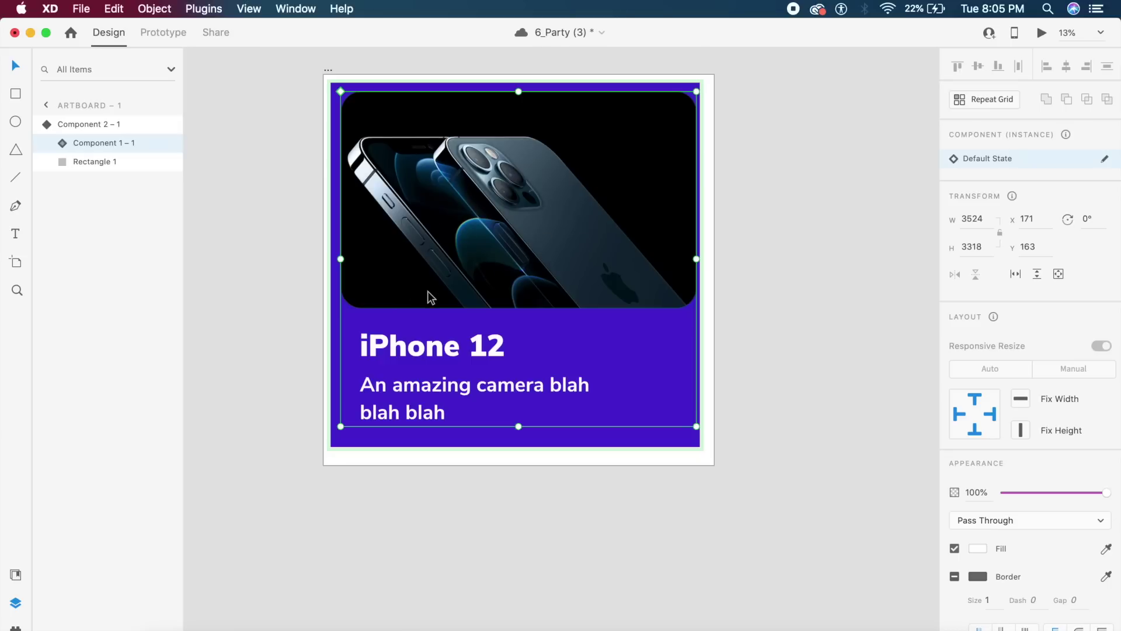
pyautogui.click(337, 349)
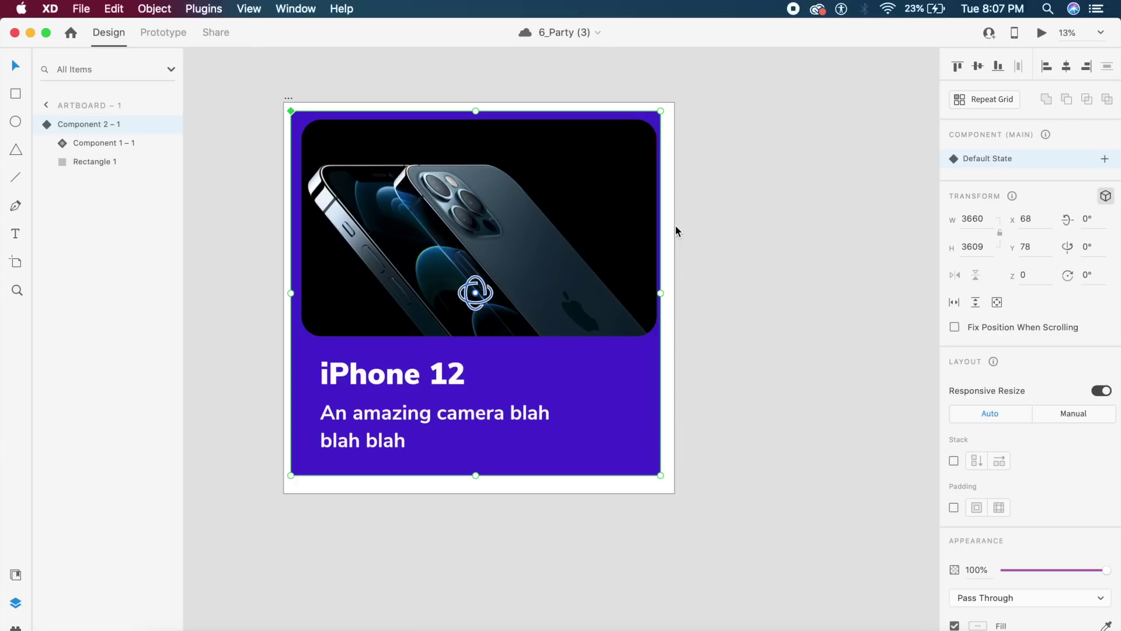
# Step: Create a new Creative Cloud library for the design system from the library manager
pyautogui.click(676, 231)
pyautogui.click(81, 8)
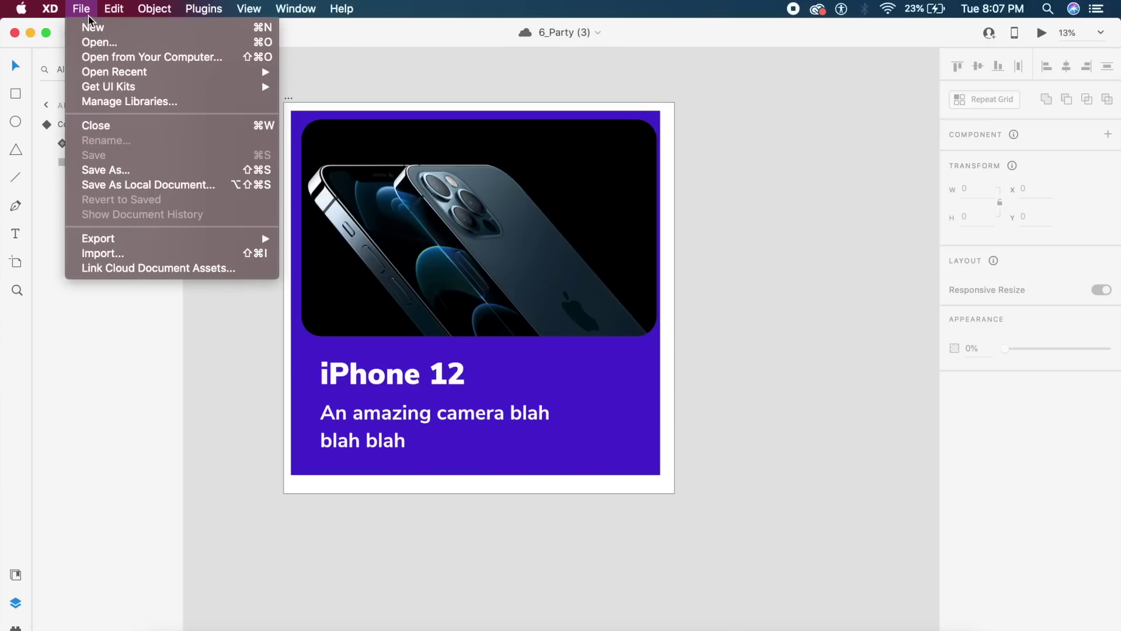
pyautogui.click(145, 101)
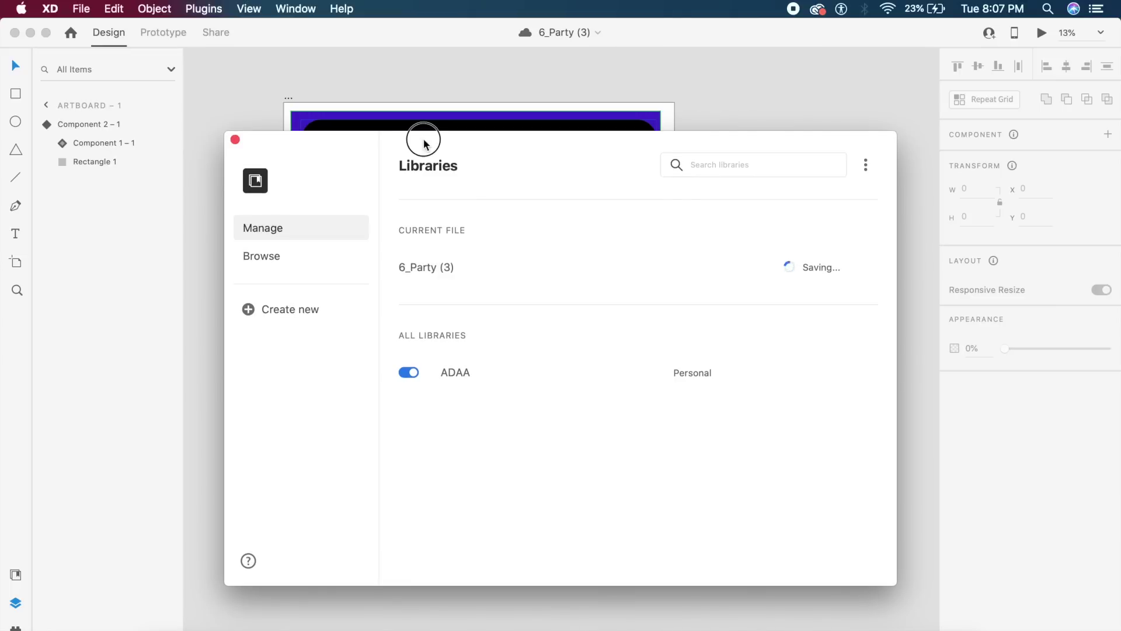
pyautogui.moveTo(406, 143); pyautogui.dragTo(656, 79)
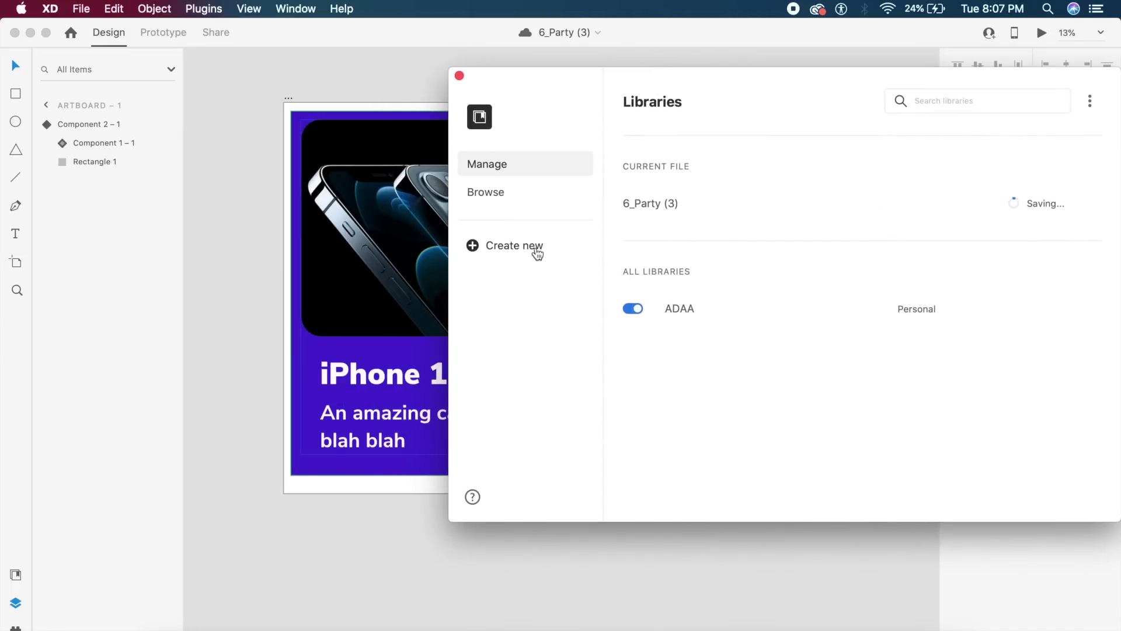
pyautogui.click(534, 248)
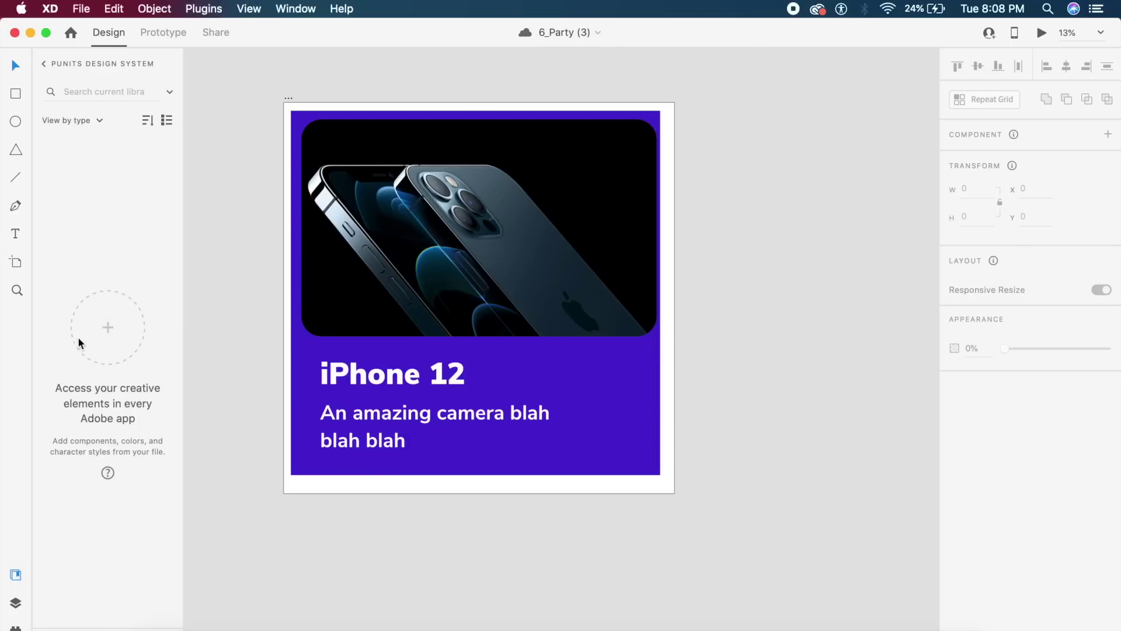
# Step: Add the purple card component's Nunito Sans character styles to the document assets
pyautogui.rightClick(366, 286)
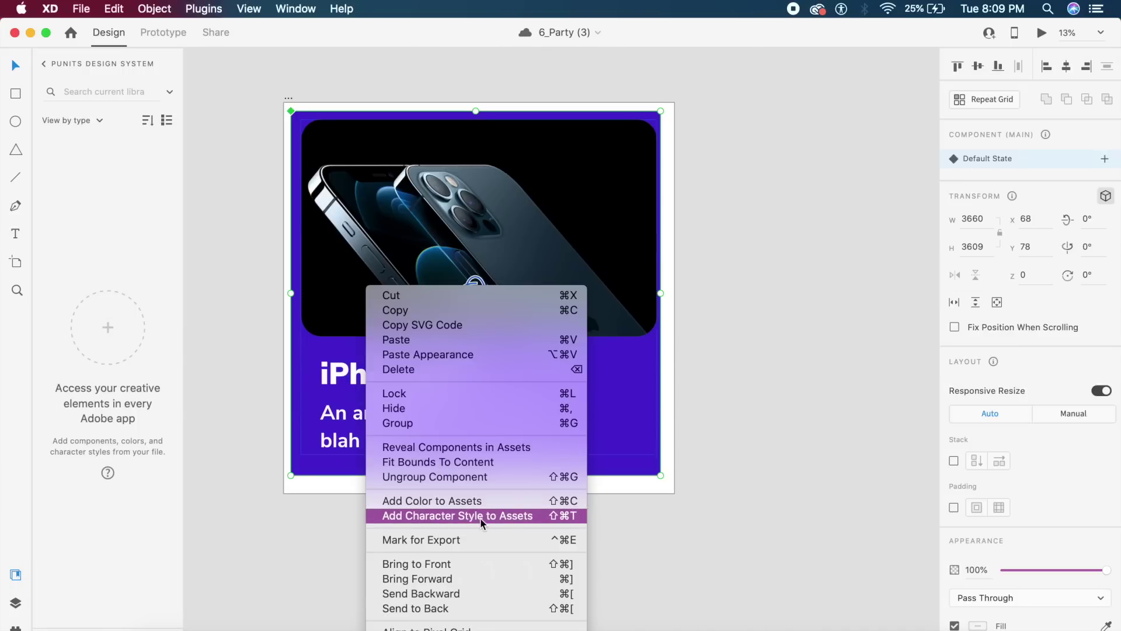
pyautogui.click(481, 516)
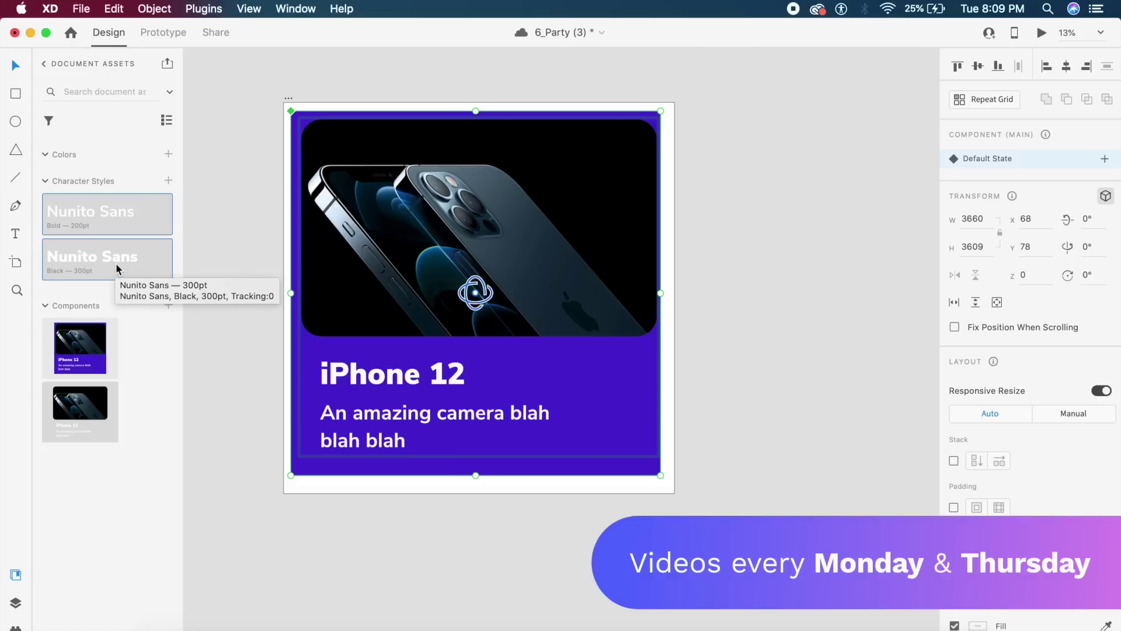
pyautogui.press('Escape')
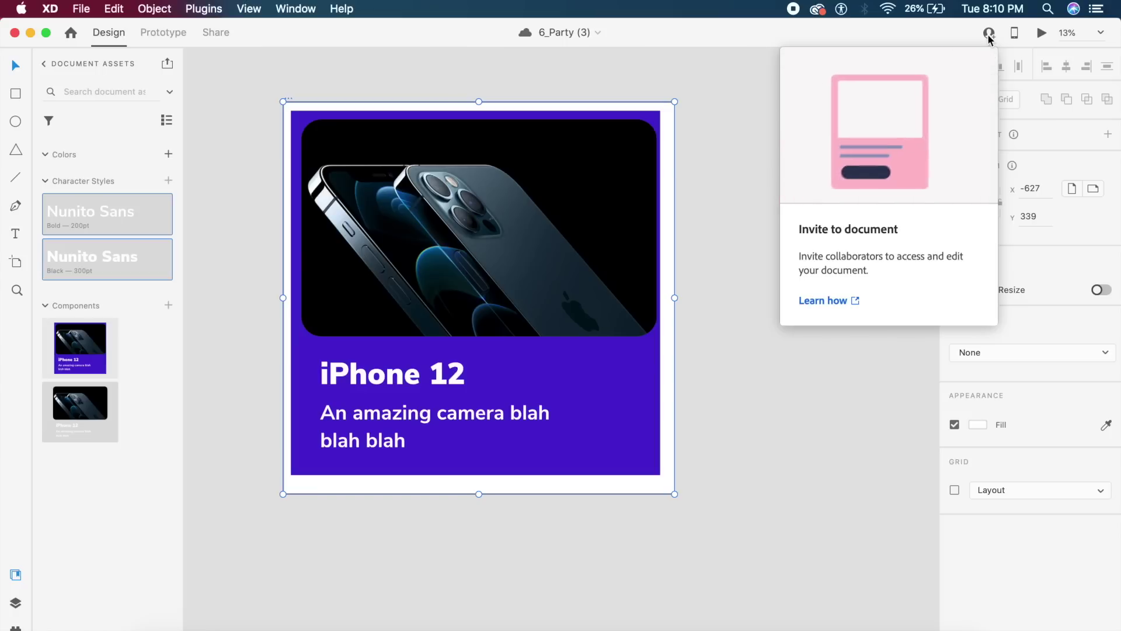
# Step: Open the option for inviting collaborators to the document
pyautogui.click(988, 35)
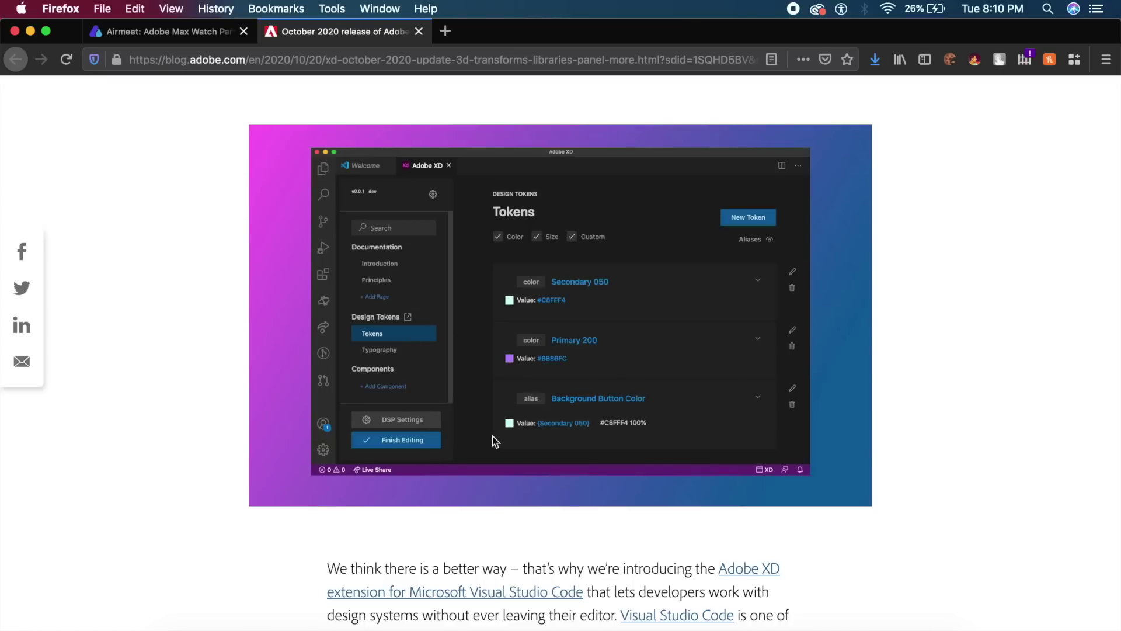
# Step: Look through the October 2020 Adobe XD release article in Firefox, including the coediting and plugin updates, and return to its headline
pyautogui.scroll(-5, 492, 436)
pyautogui.scroll(5, 492, 435)
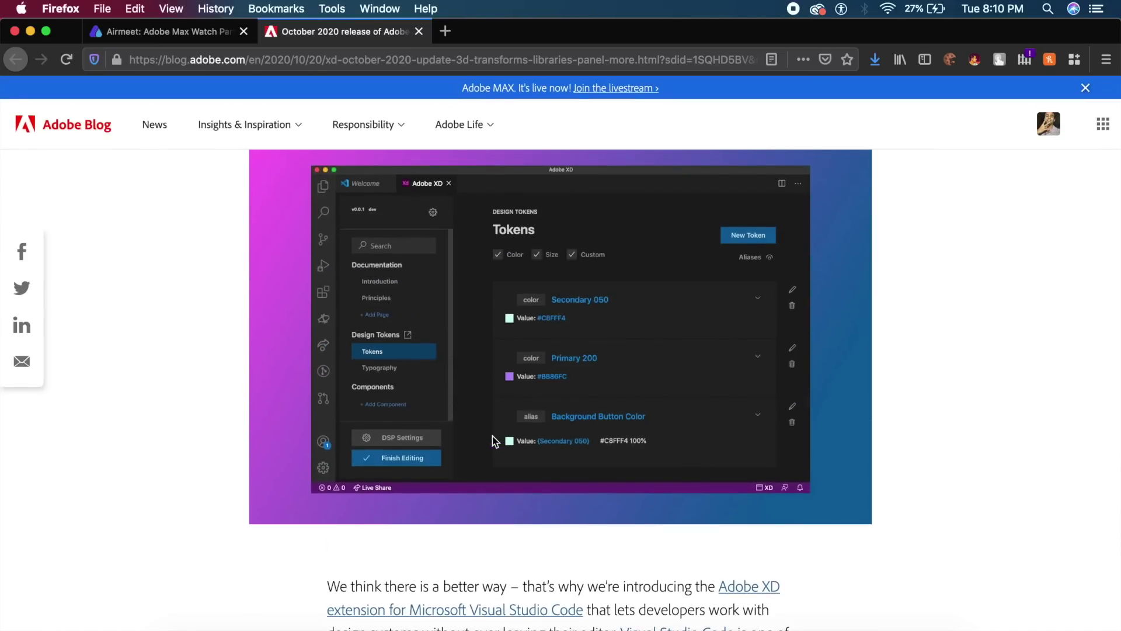
pyautogui.scroll(-10, 492, 436)
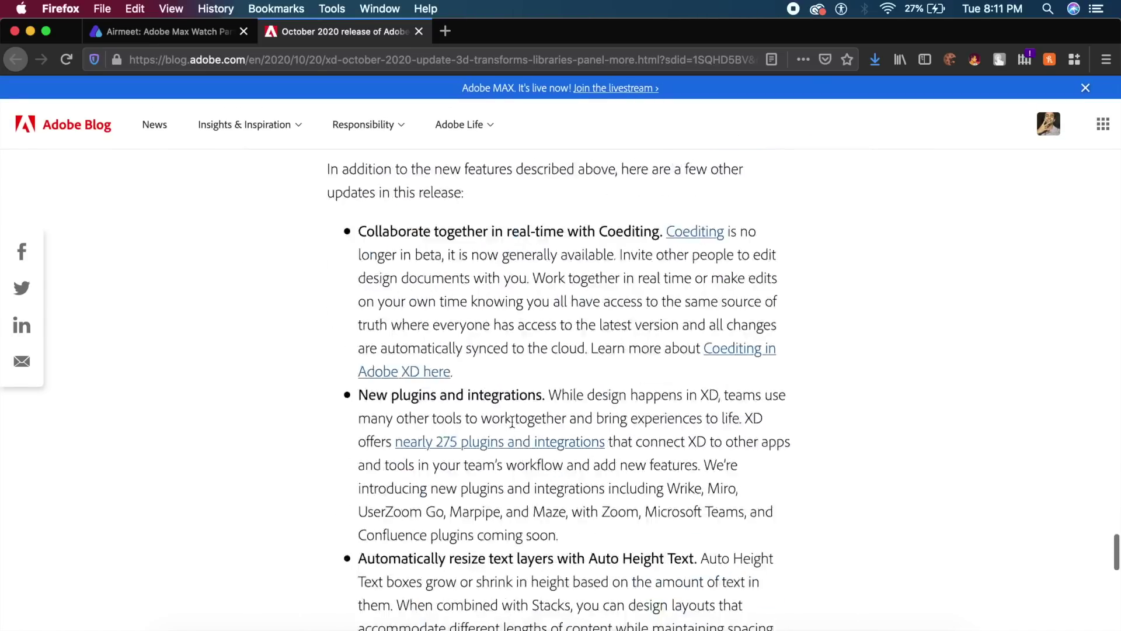
pyautogui.scroll(20, 512, 422)
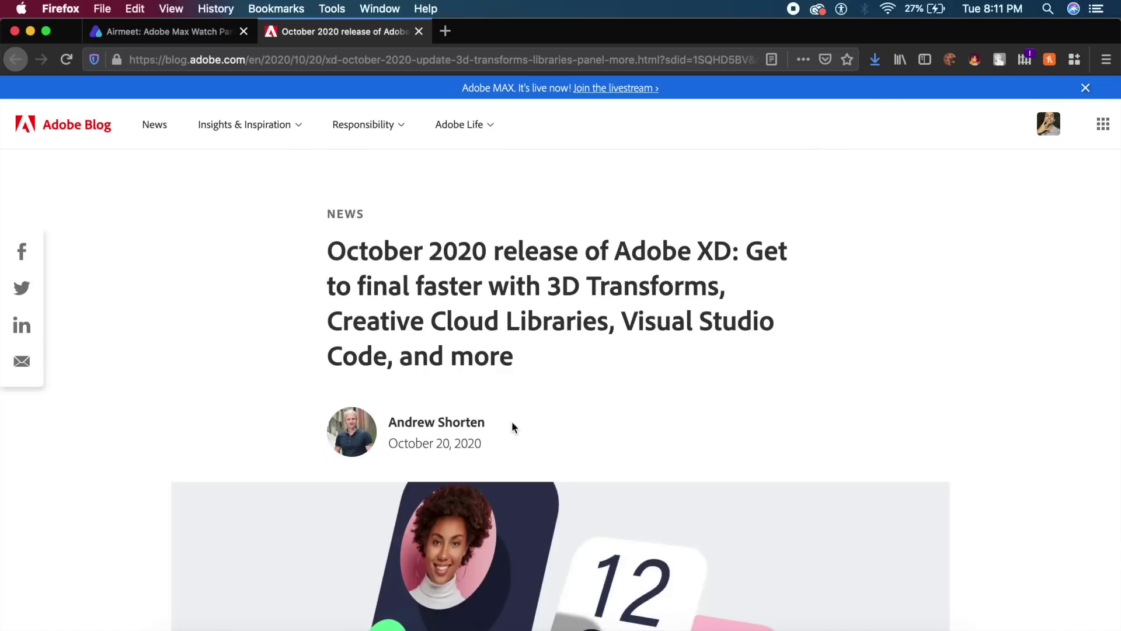